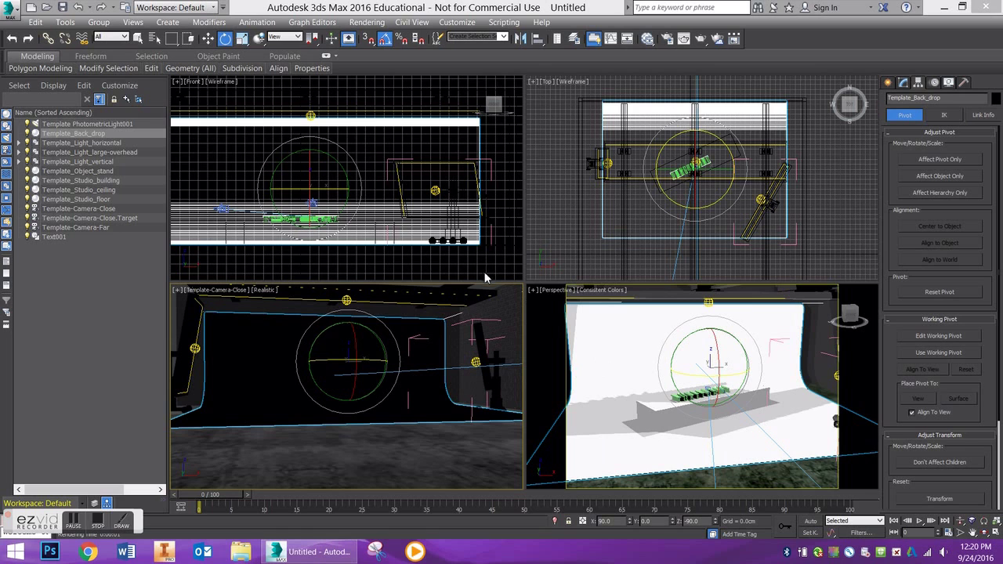
- Open Render Setup from the Rendering menu and keep Production Rendering Mode as the target
{"action": "left_click", "coordinate": [366, 24]}
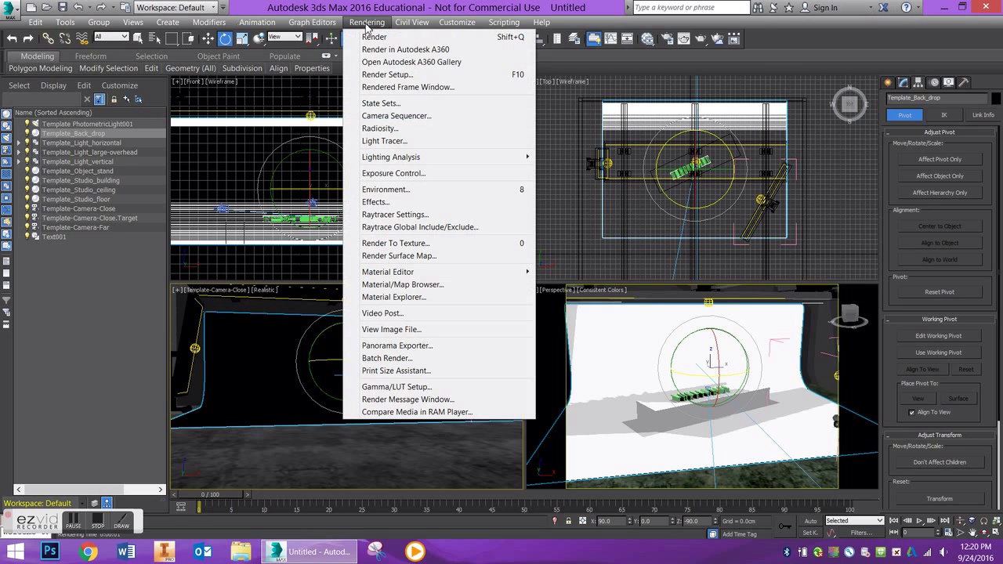
{"action": "left_click", "coordinate": [384, 76]}
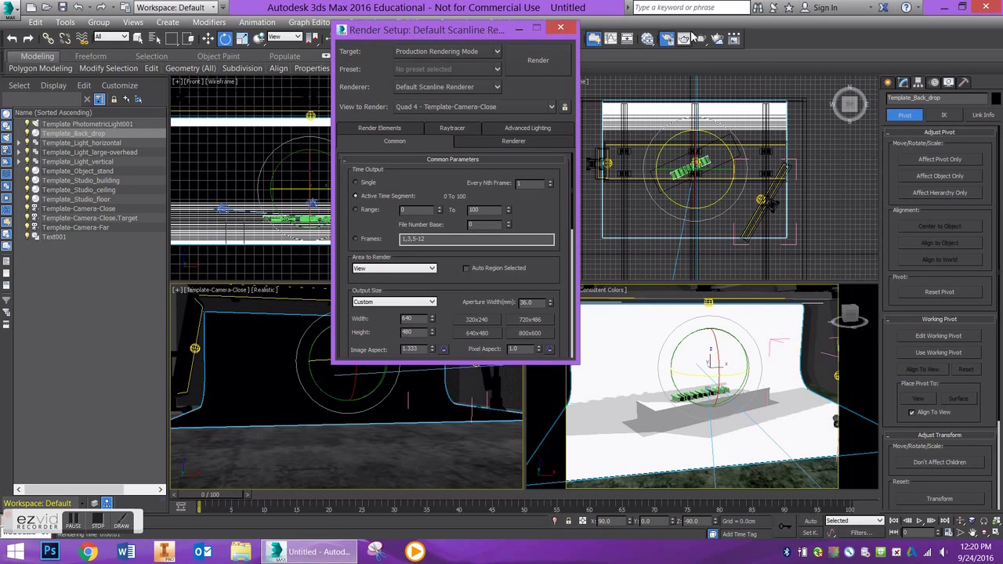
{"action": "left_click", "coordinate": [476, 52]}
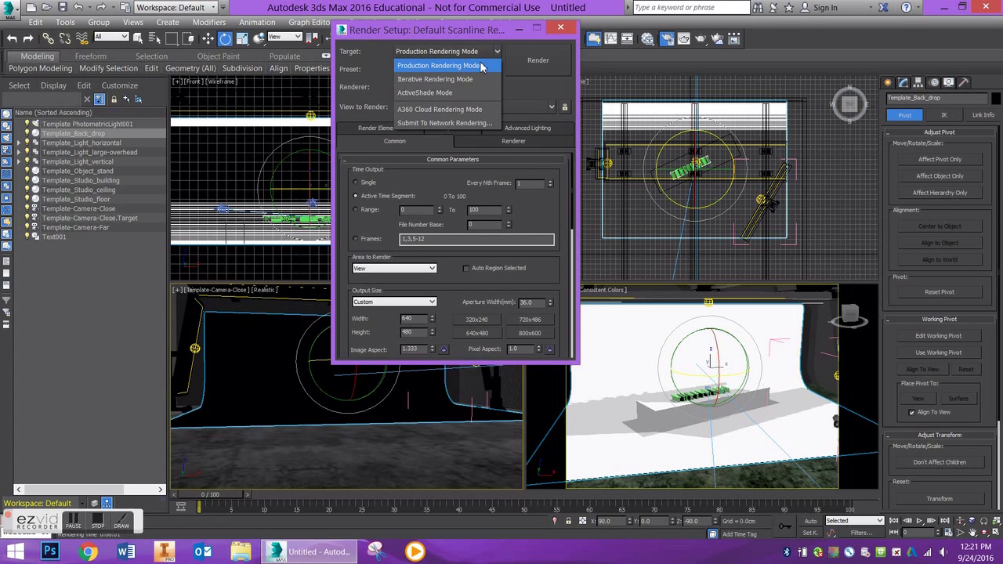
{"action": "left_click", "coordinate": [481, 67]}
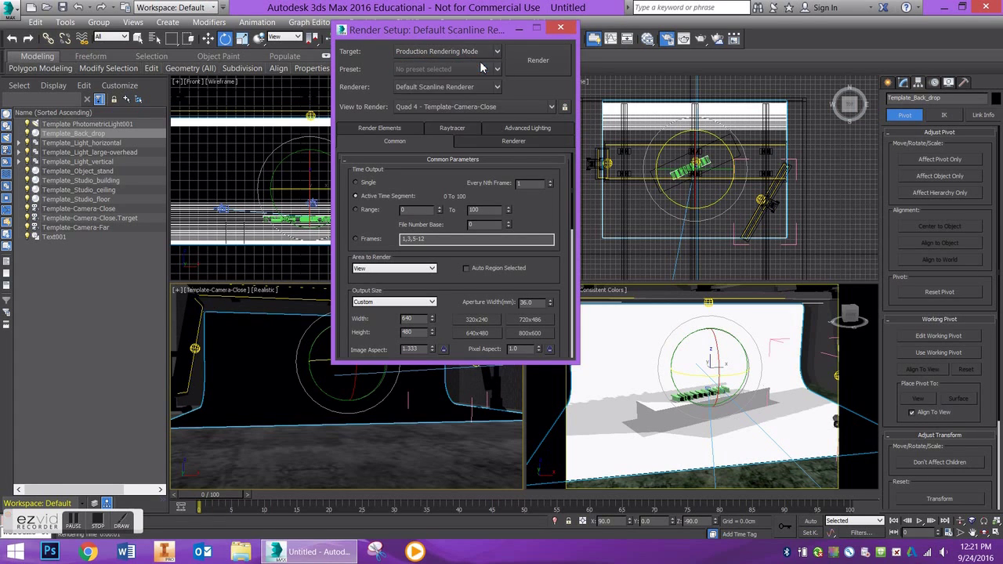
- Pick NVIDIA mental ray in the Renderer dropdown instead of Default Scanline Renderer
{"action": "left_click", "coordinate": [451, 87]}
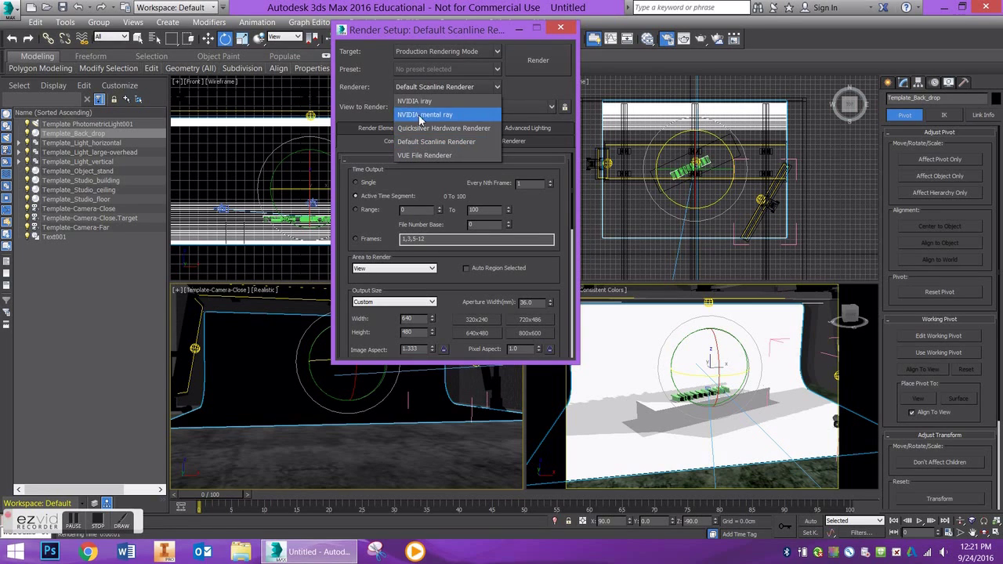
{"action": "left_click", "coordinate": [469, 117]}
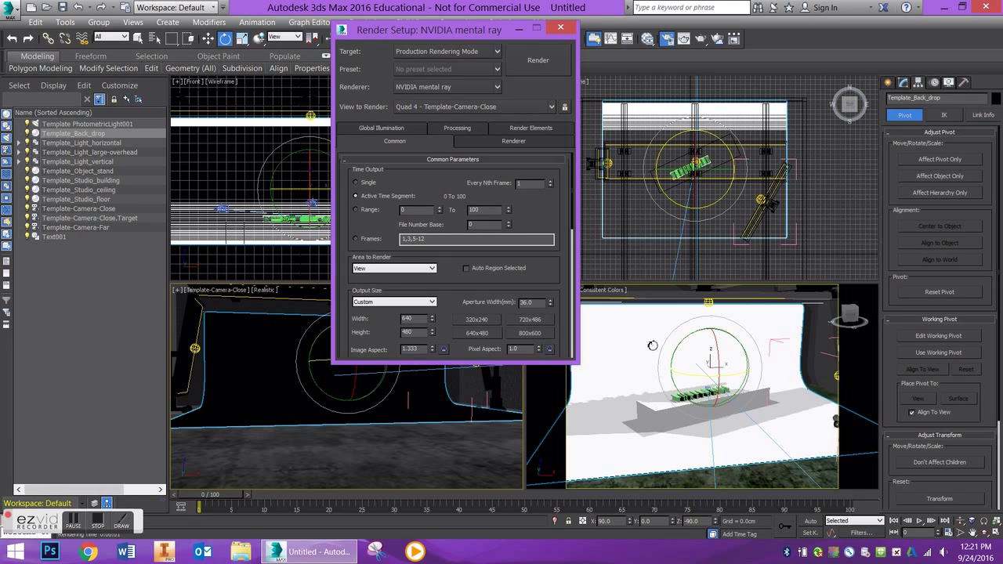
{"action": "left_click", "coordinate": [485, 108]}
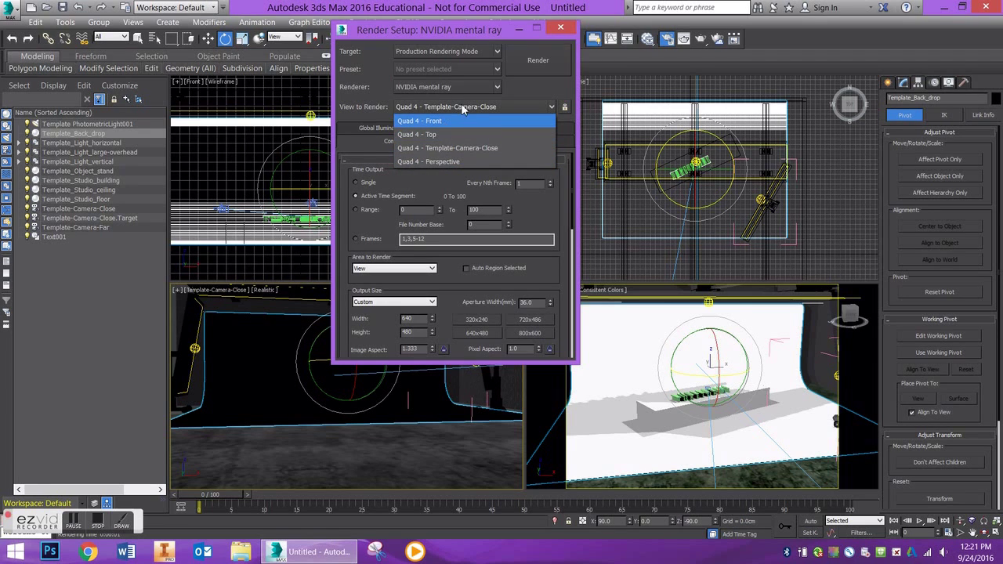
{"action": "left_click", "coordinate": [481, 108]}
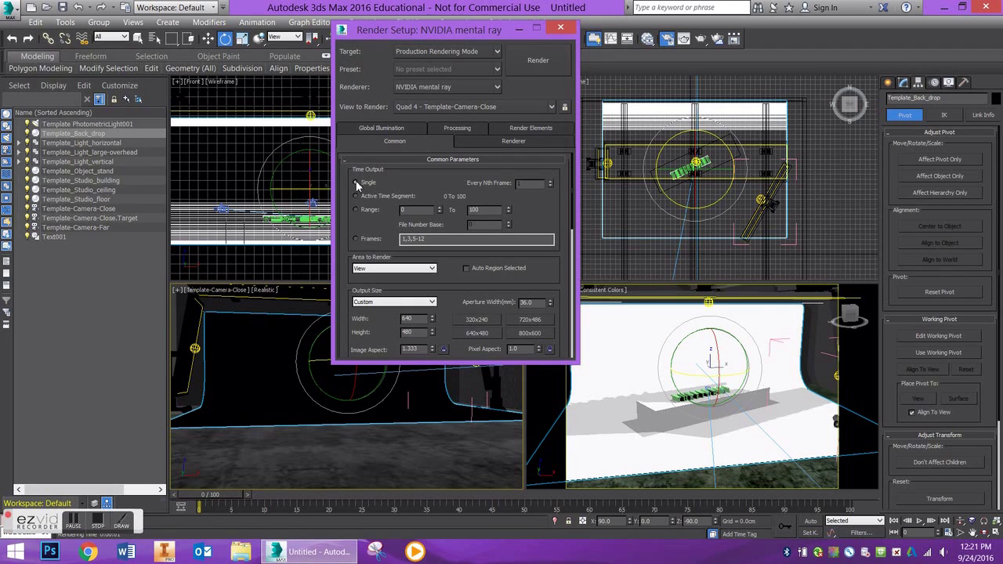
{"action": "left_click", "coordinate": [357, 184]}
{"action": "left_click", "coordinate": [357, 196]}
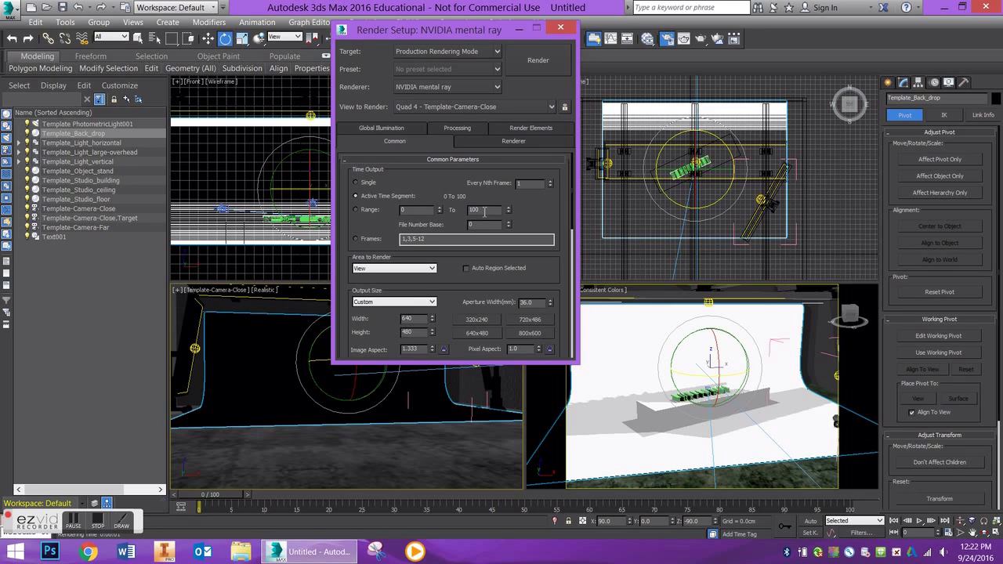
{"action": "left_click_drag", "start_coordinate": [378, 229], "coordinate": [378, 123]}
{"action": "left_click", "coordinate": [378, 196]}
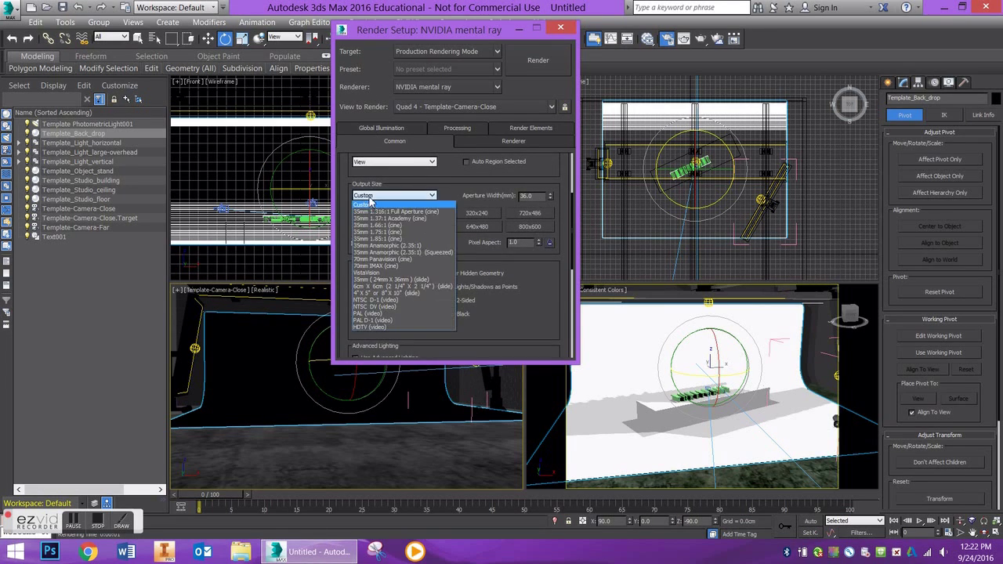
{"action": "left_click", "coordinate": [384, 328]}
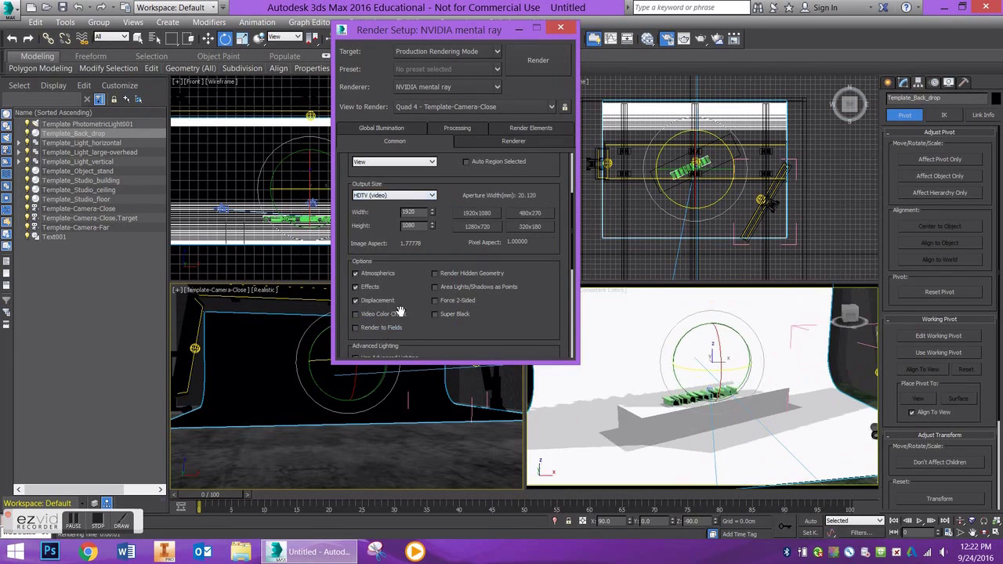
{"action": "left_click", "coordinate": [384, 196]}
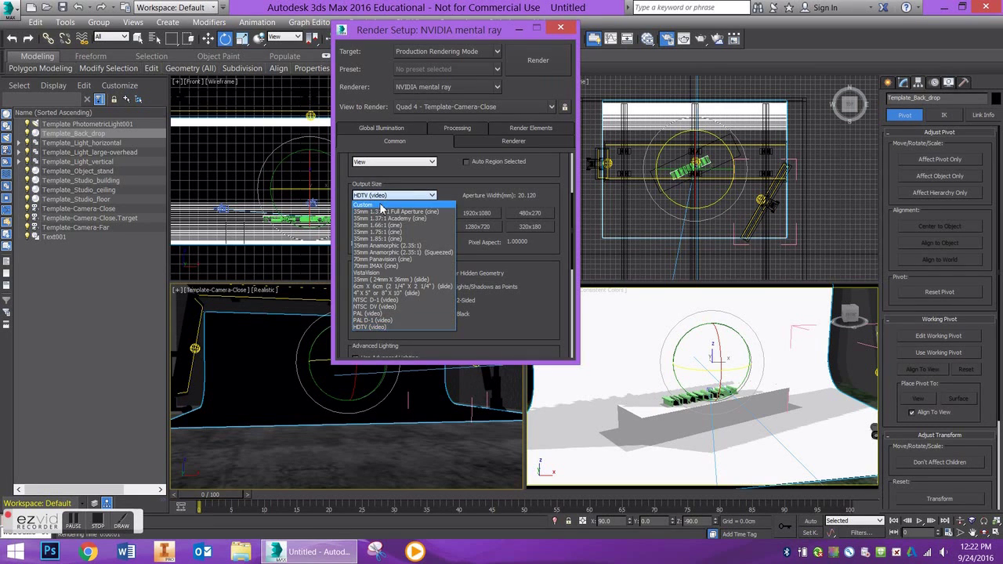
{"action": "left_click", "coordinate": [381, 205]}
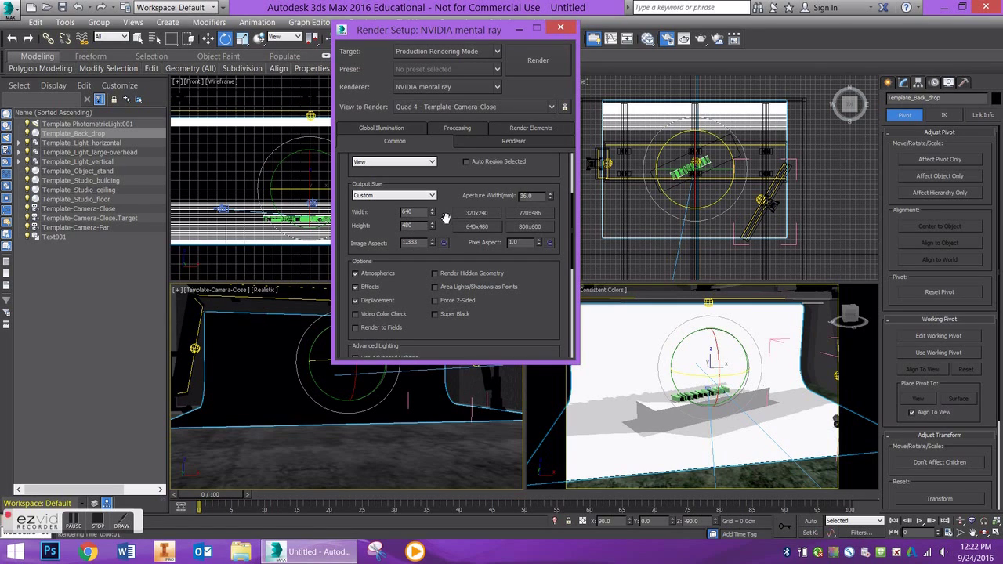
{"action": "left_click_drag", "start_coordinate": [445, 217], "coordinate": [441, 100]}
{"action": "left_click_drag", "start_coordinate": [444, 285], "coordinate": [423, 195]}
- Turn on Save File and set the output to renderoutput folder, file name Tuketorial_Rendering
{"action": "left_click", "coordinate": [356, 210]}
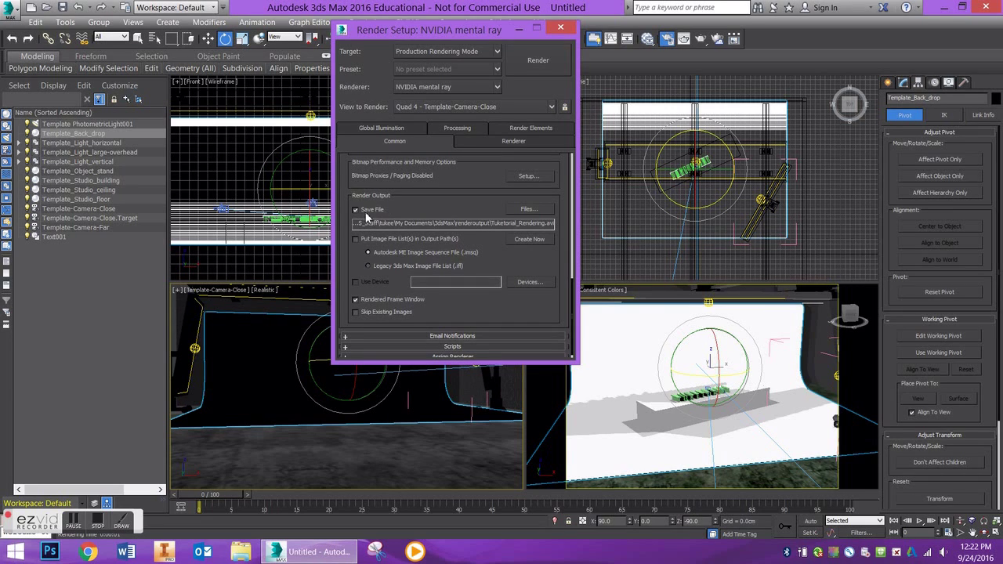
{"action": "left_click", "coordinate": [525, 210]}
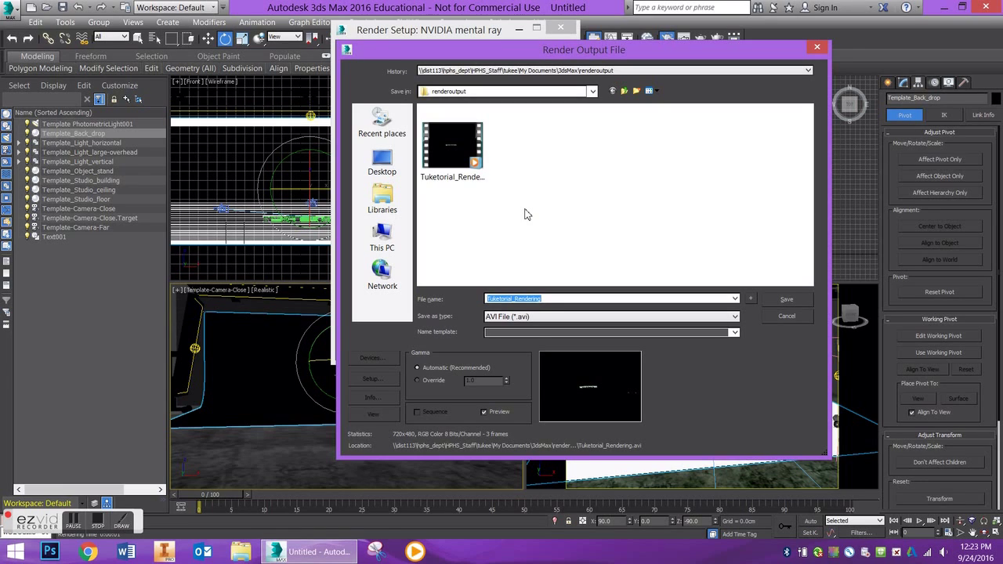
{"action": "left_click", "coordinate": [481, 95]}
{"action": "left_click", "coordinate": [481, 95]}
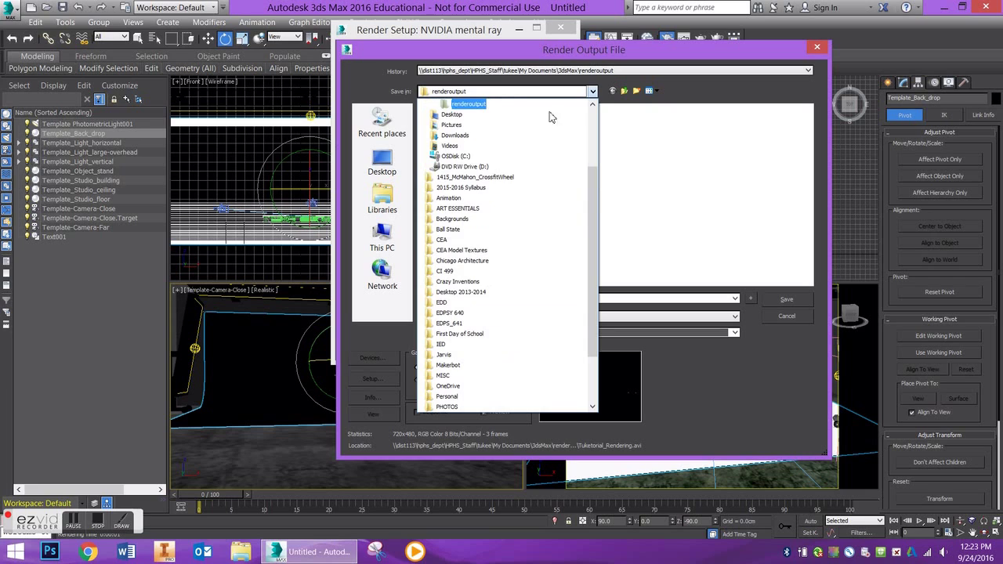
{"action": "left_click", "coordinate": [554, 102]}
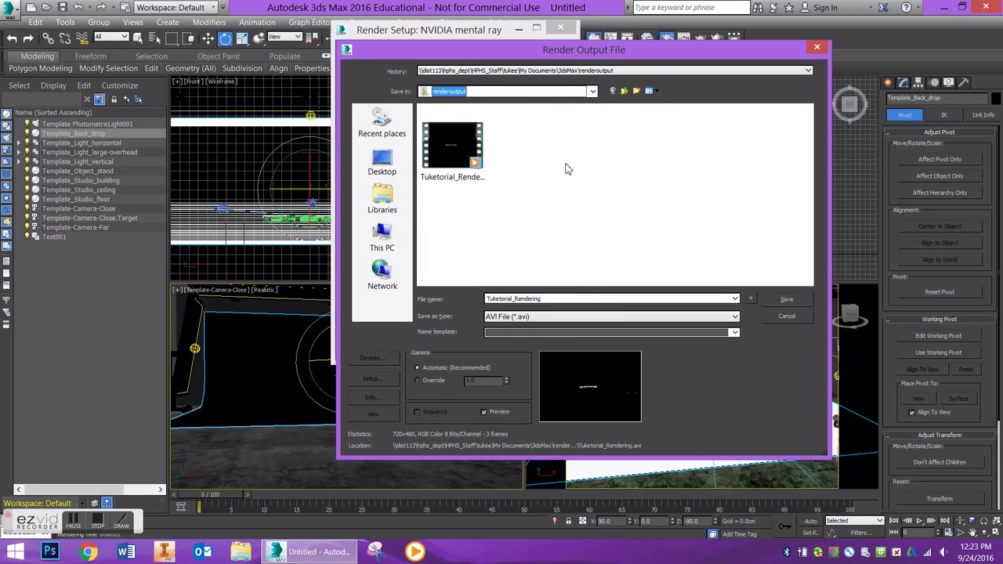
{"action": "double_click", "coordinate": [493, 299]}
{"action": "left_click", "coordinate": [519, 299]}
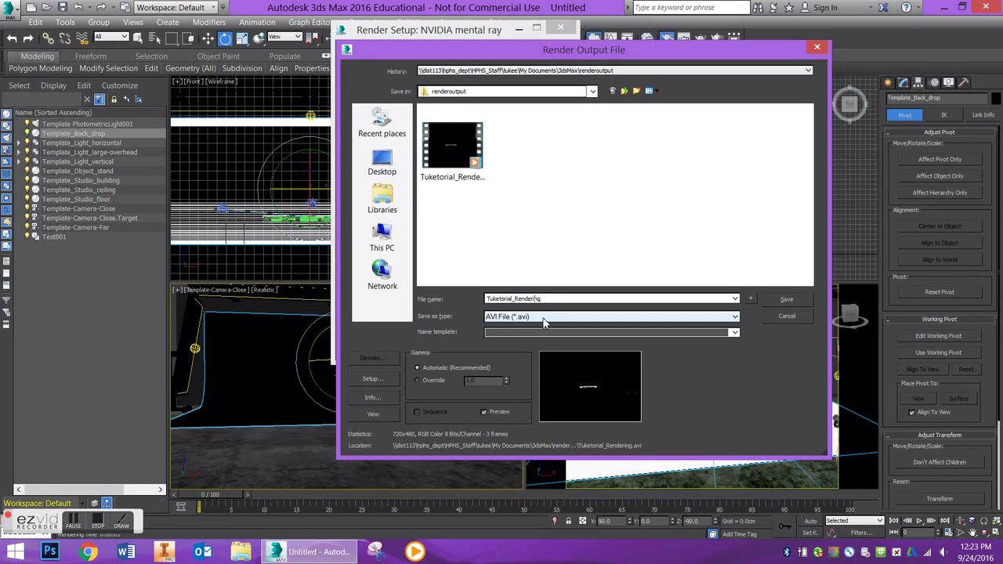
- Choose AVI File as the format, save, and confirm overwriting the existing Tuketorial_Rendering.avi
{"action": "left_click", "coordinate": [545, 318]}
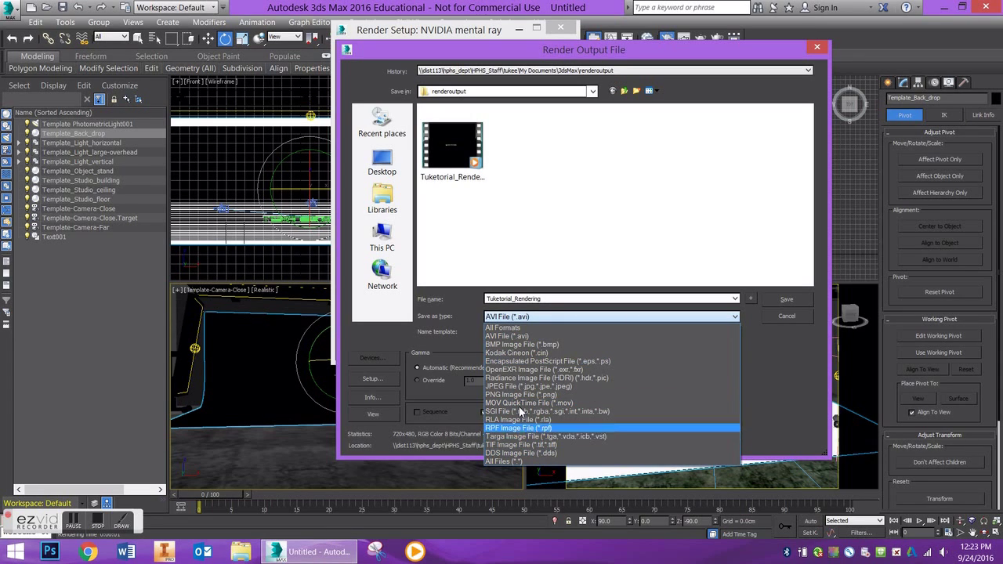
{"action": "left_click", "coordinate": [510, 337]}
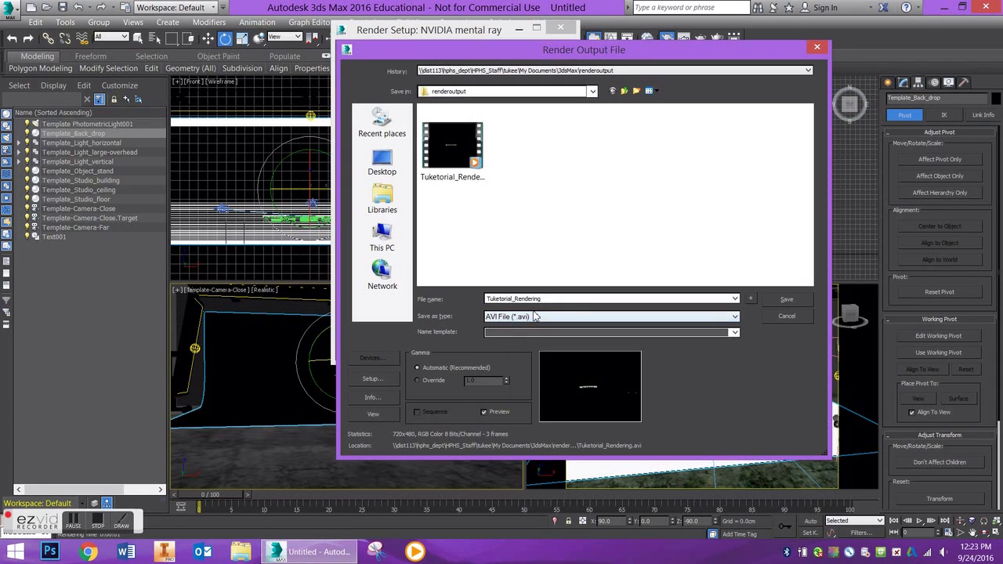
{"action": "left_click", "coordinate": [535, 317]}
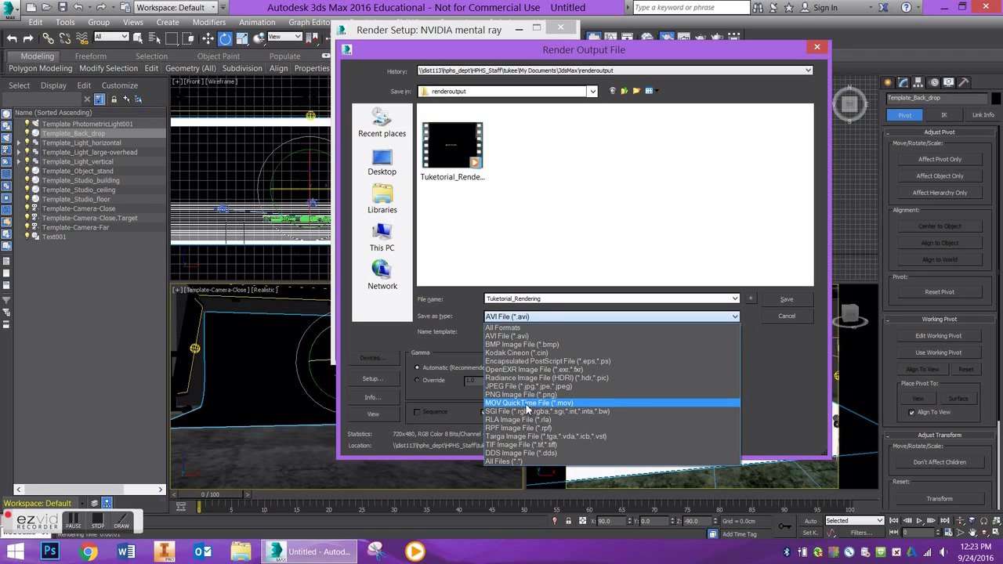
{"action": "left_click", "coordinate": [509, 337]}
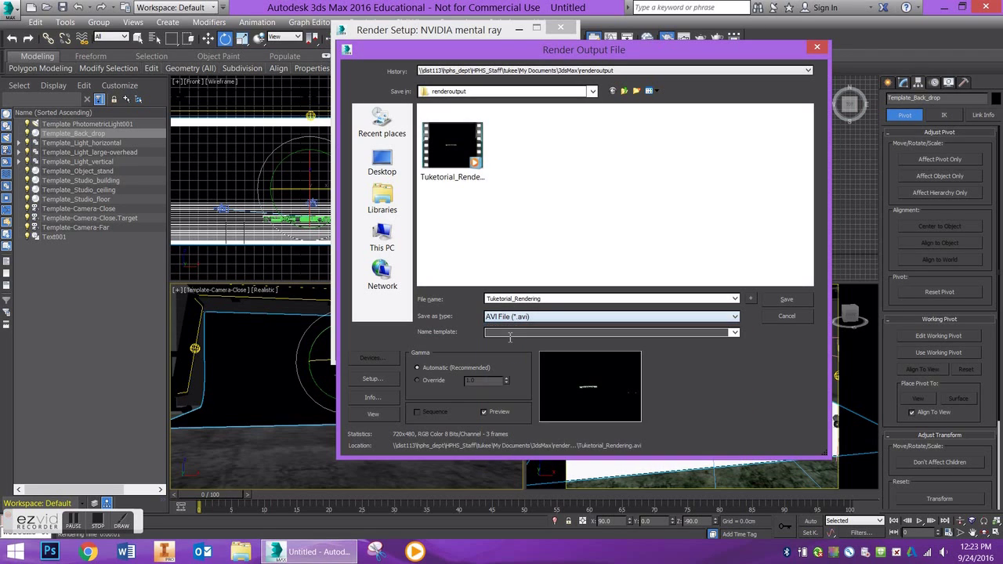
{"action": "left_click", "coordinate": [793, 298]}
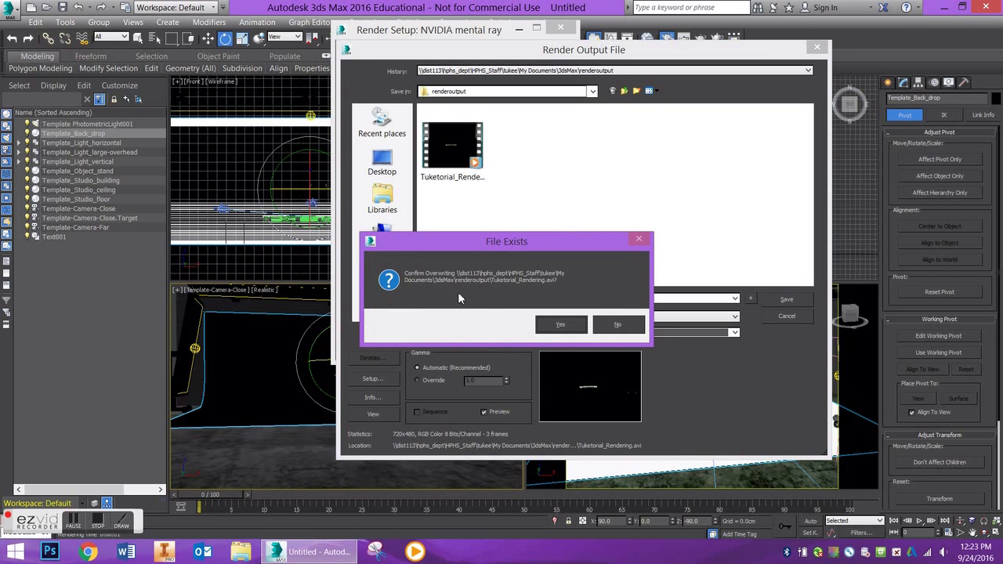
{"action": "left_click", "coordinate": [555, 324]}
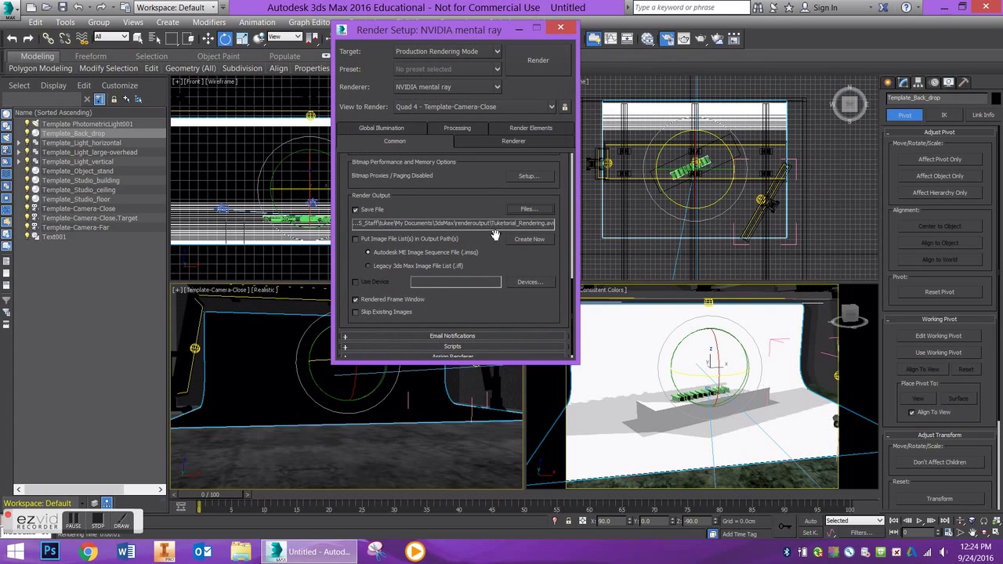
- Scroll the Common tab down to Area to Render and change it from View to Region
{"action": "scroll", "coordinate": [480, 181], "scroll_direction": "up", "scroll_amount": 5}
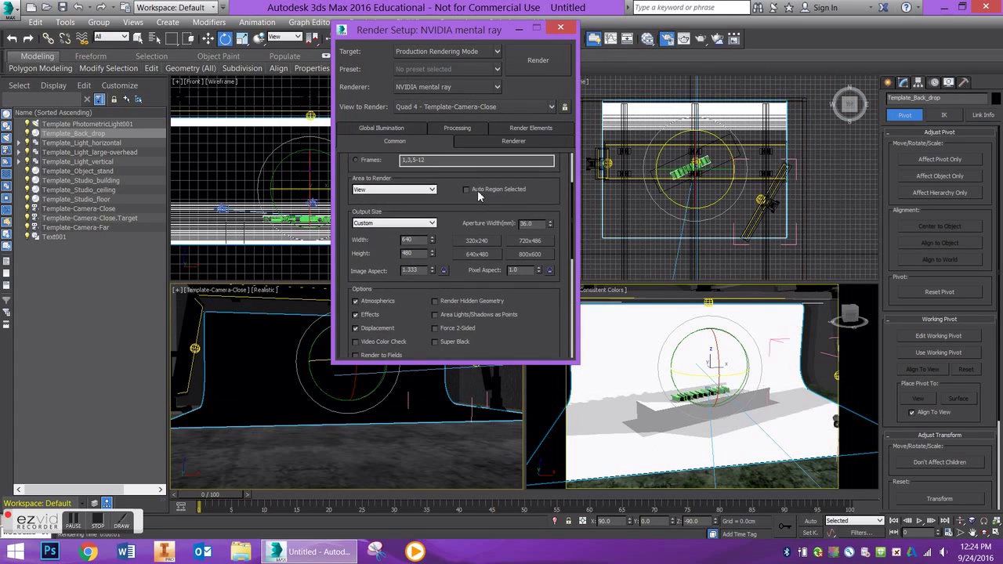
{"action": "scroll", "coordinate": [476, 195], "scroll_direction": "down", "scroll_amount": 2}
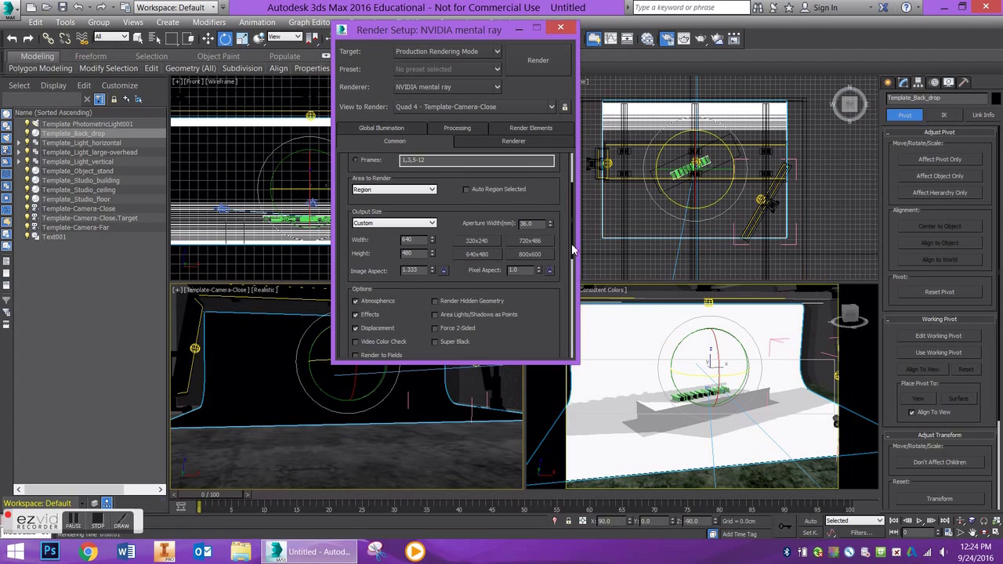
{"action": "left_click_drag", "start_coordinate": [571, 243], "coordinate": [571, 167]}
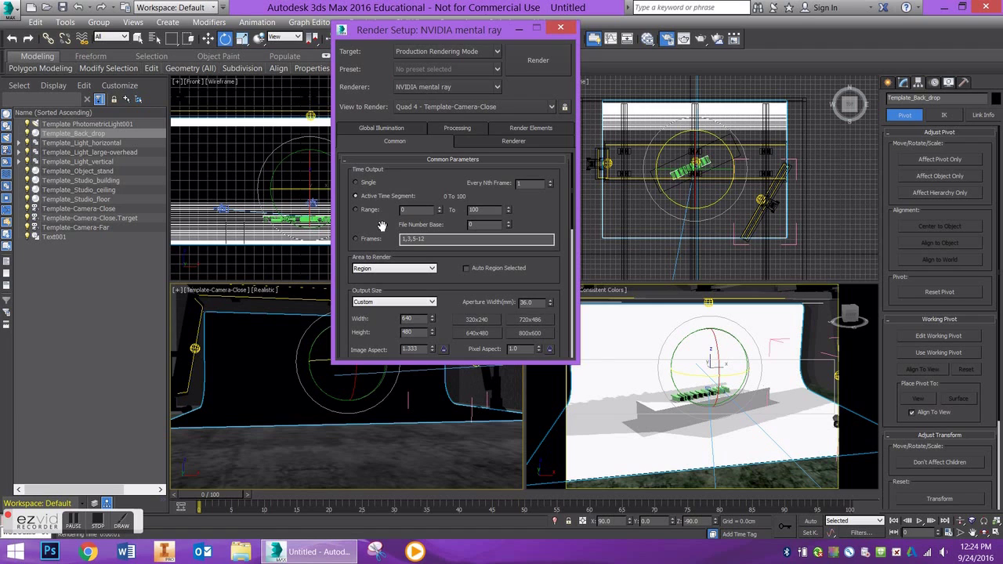
{"action": "left_click_drag", "start_coordinate": [380, 228], "coordinate": [386, 143]}
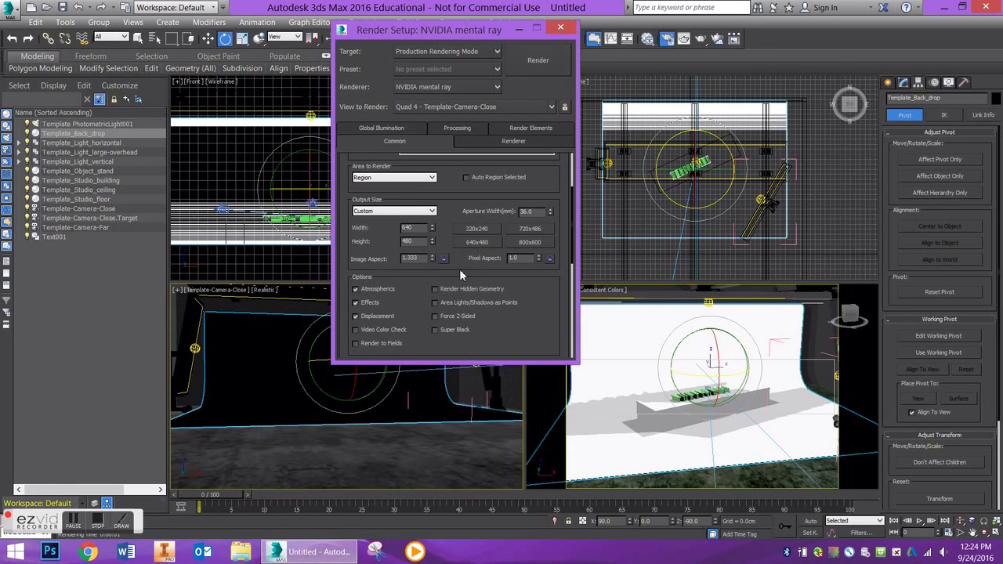
{"action": "scroll", "coordinate": [463, 275], "scroll_direction": "down", "scroll_amount": 5}
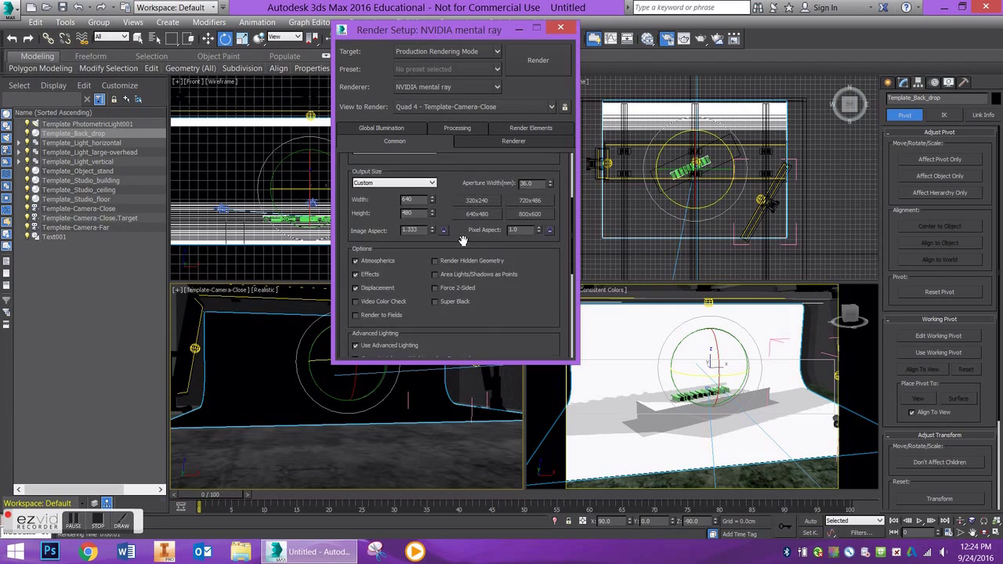
{"action": "left_click_drag", "start_coordinate": [461, 318], "coordinate": [455, 212]}
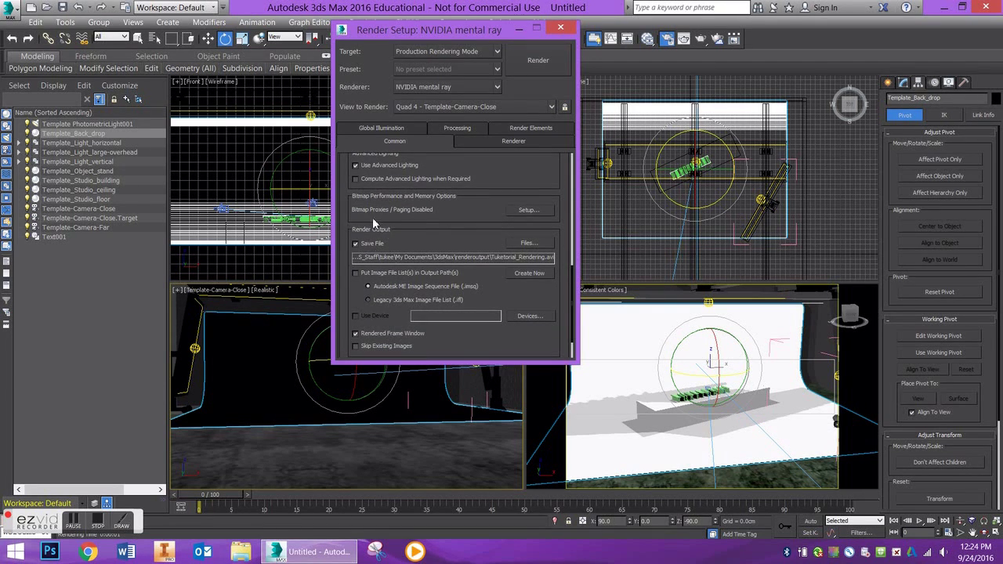
- Enable Put Image File List(s) in Output Path(s), then render, confirming the Tuketorial_Rendering.avi overwrite
{"action": "left_click", "coordinate": [363, 275]}
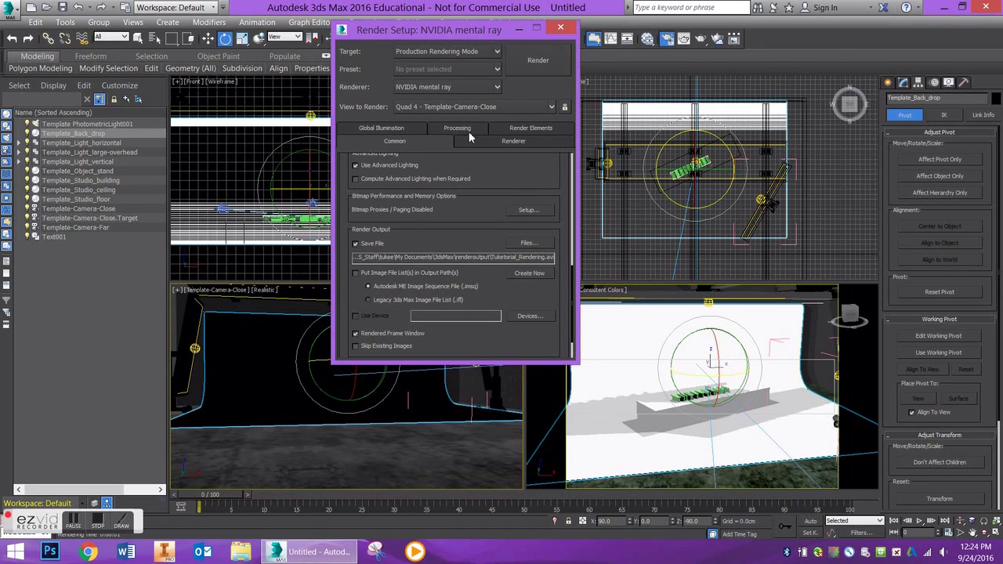
{"action": "left_click", "coordinate": [535, 66]}
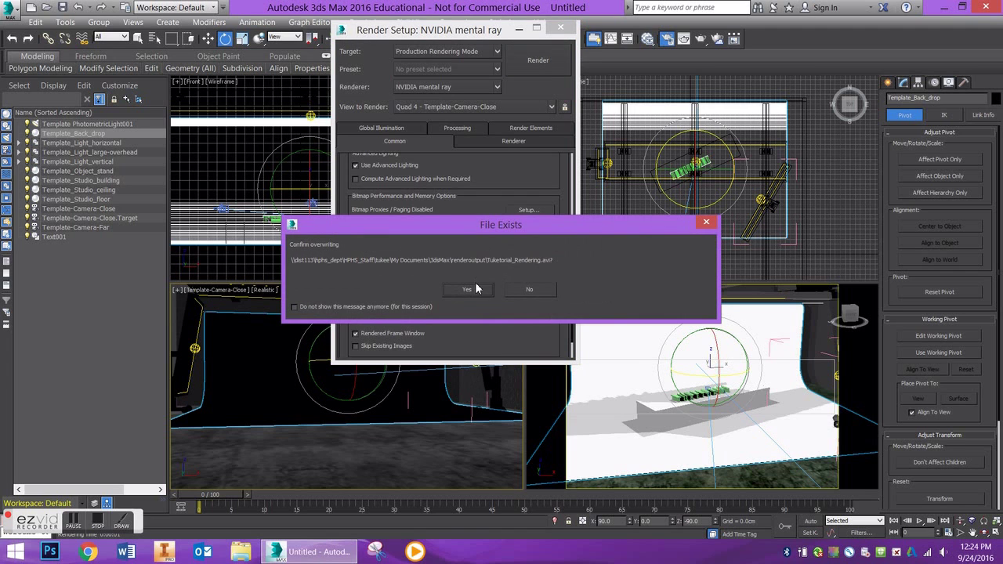
{"action": "left_click", "coordinate": [468, 289]}
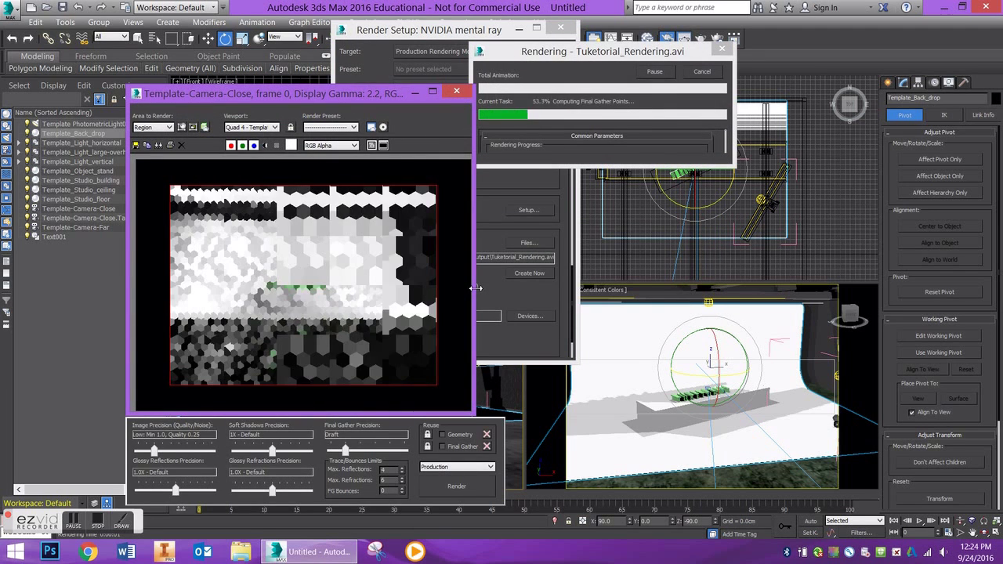